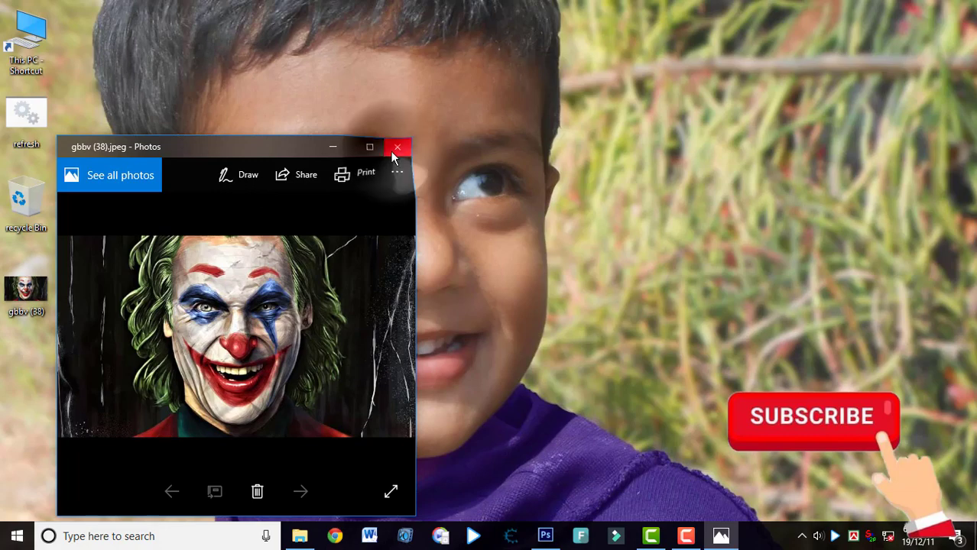
# Step: Close the photo preview, open the desktop image gbbv (38) in Photoshop, and duplicate its Background layer
pyautogui.click(398, 147)
pyautogui.moveTo(22, 294); pyautogui.dragTo(450, 347)
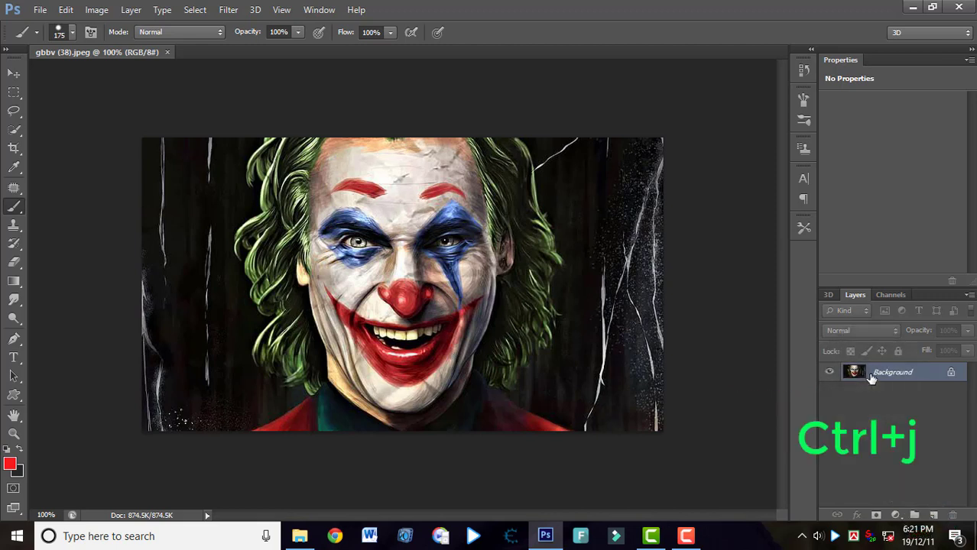
pyautogui.hotkey('ctrl', 'j')
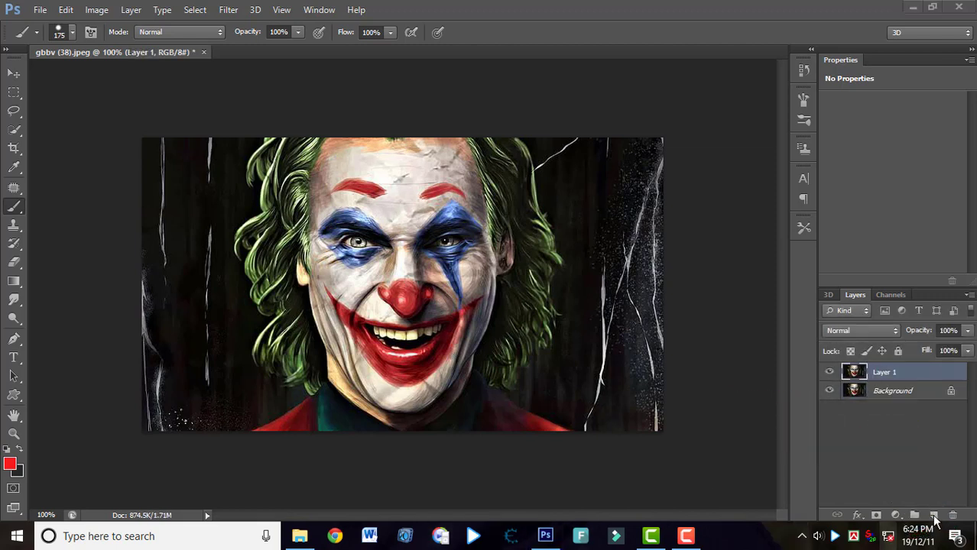
pyautogui.click(896, 376)
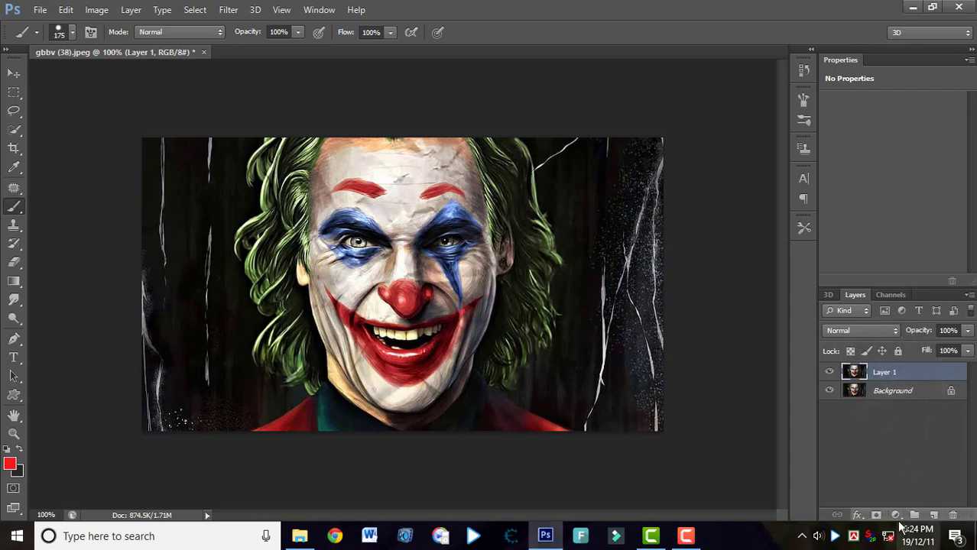
# Step: Add a linear red-to-transparent gradient fill layer above the duplicated image layer with an angle of 0°
pyautogui.click(895, 515)
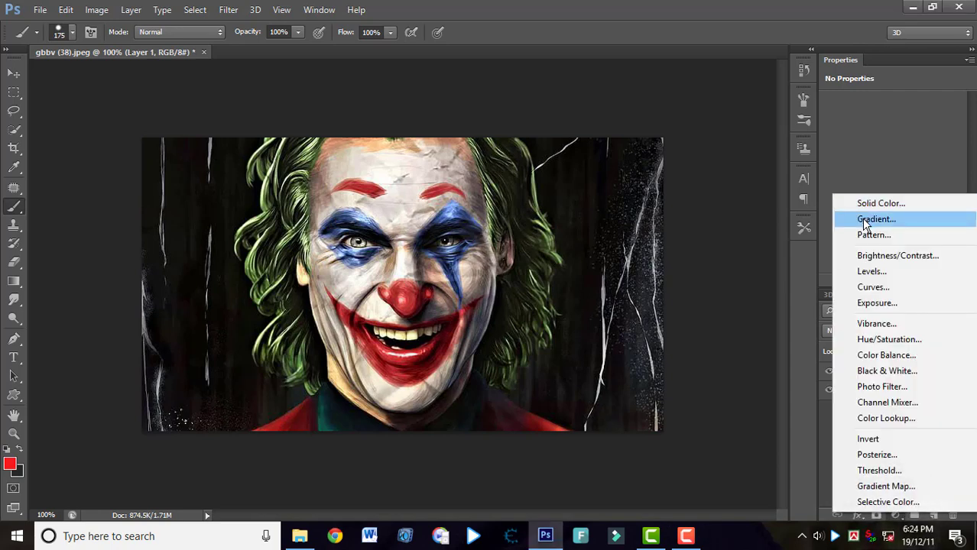
pyautogui.click(865, 222)
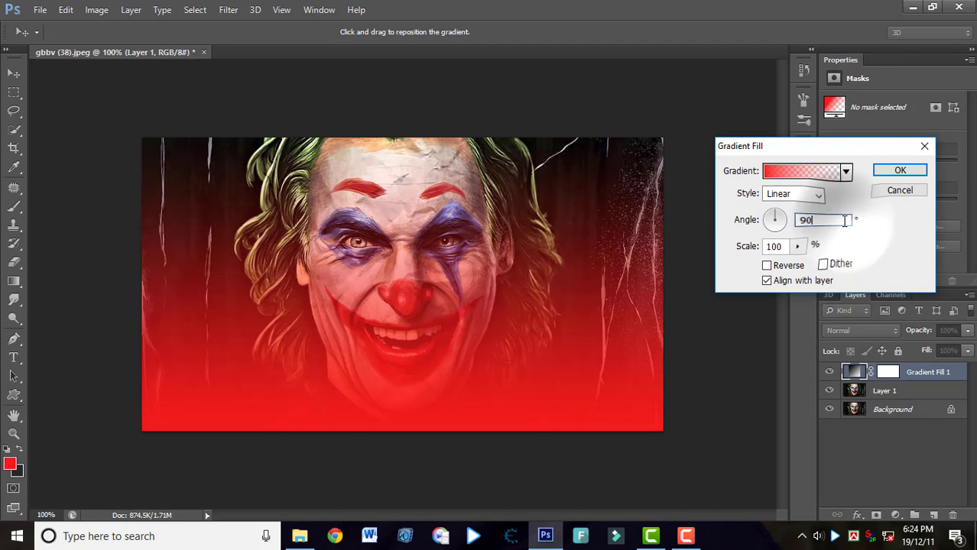
pyautogui.press('BackSpace')
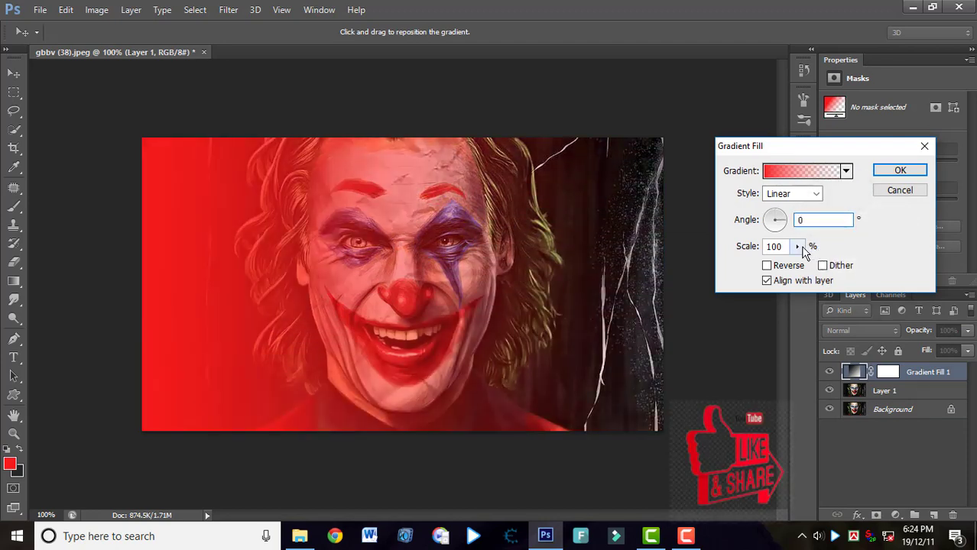
# Step: In the fill's gradient, move the opaque stop to 12%, the transparent stop to 63%, and the starting colour stop slightly inward
pyautogui.click(829, 174)
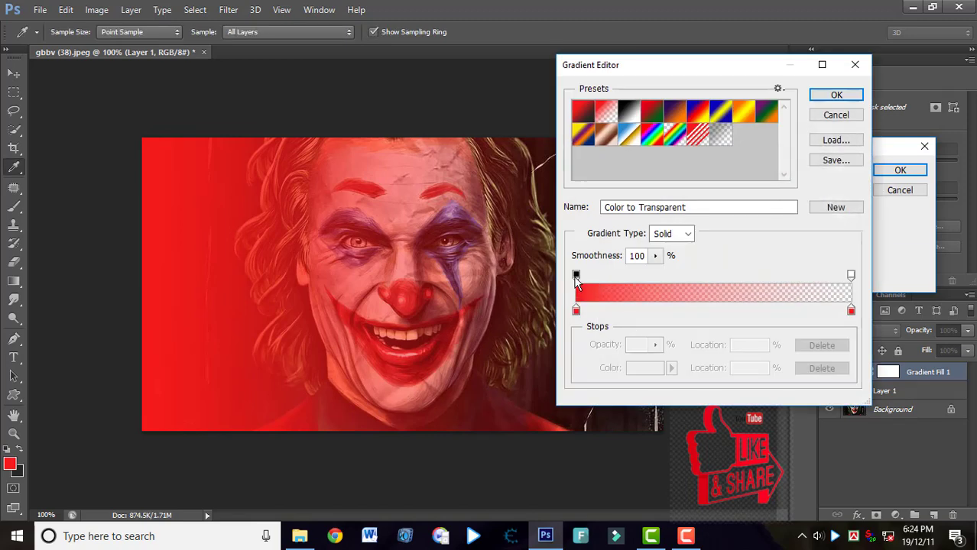
pyautogui.moveTo(576, 275); pyautogui.dragTo(608, 276)
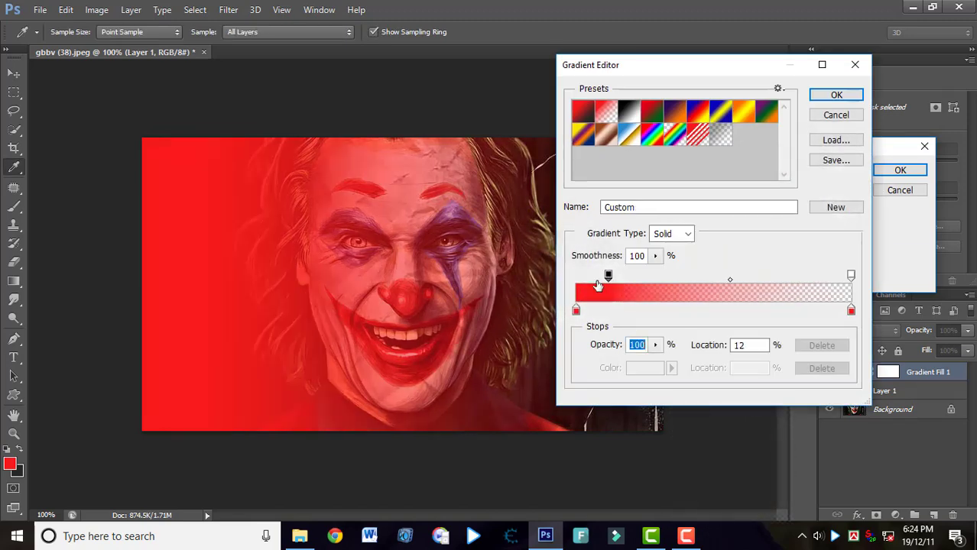
pyautogui.moveTo(576, 310); pyautogui.dragTo(583, 311)
pyautogui.moveTo(852, 275); pyautogui.dragTo(748, 275)
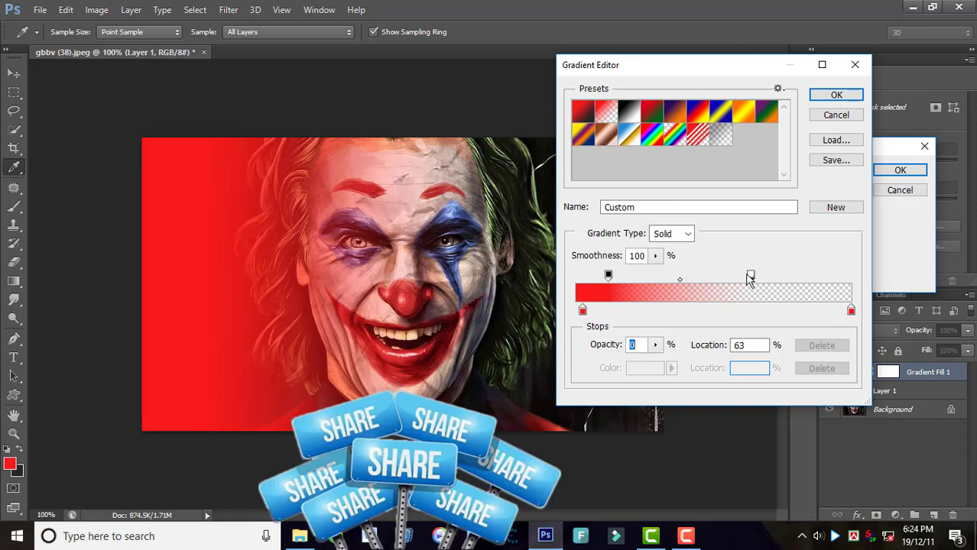
# Step: Move the gradient's opacity midpoint to 72% and apply the gradient fill
pyautogui.moveTo(680, 281); pyautogui.dragTo(686, 281)
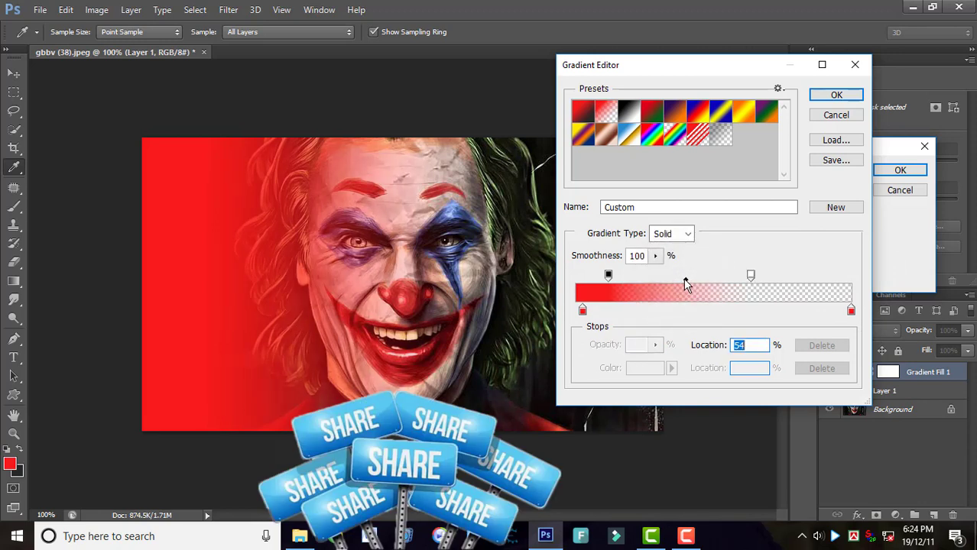
pyautogui.moveTo(685, 280); pyautogui.dragTo(695, 280)
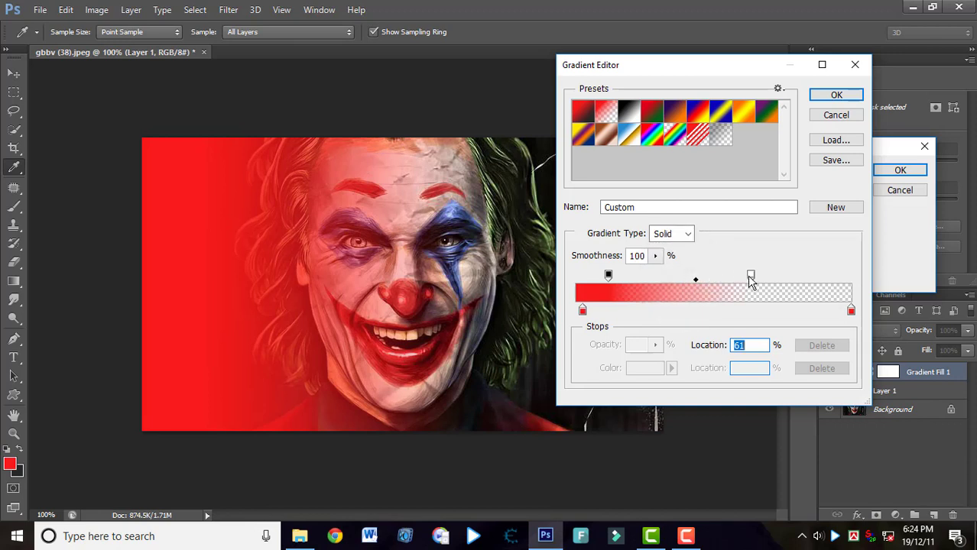
pyautogui.moveTo(698, 284); pyautogui.dragTo(711, 285)
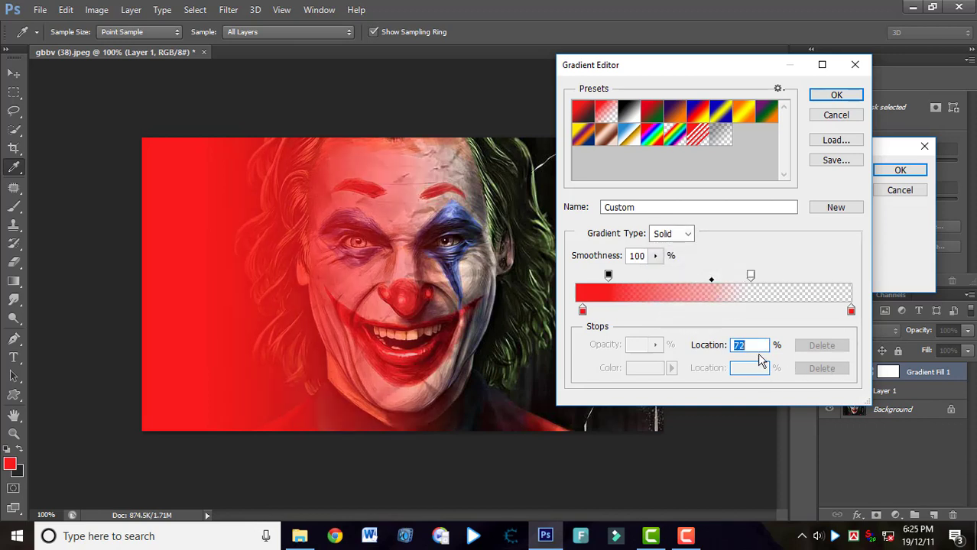
pyautogui.click(835, 97)
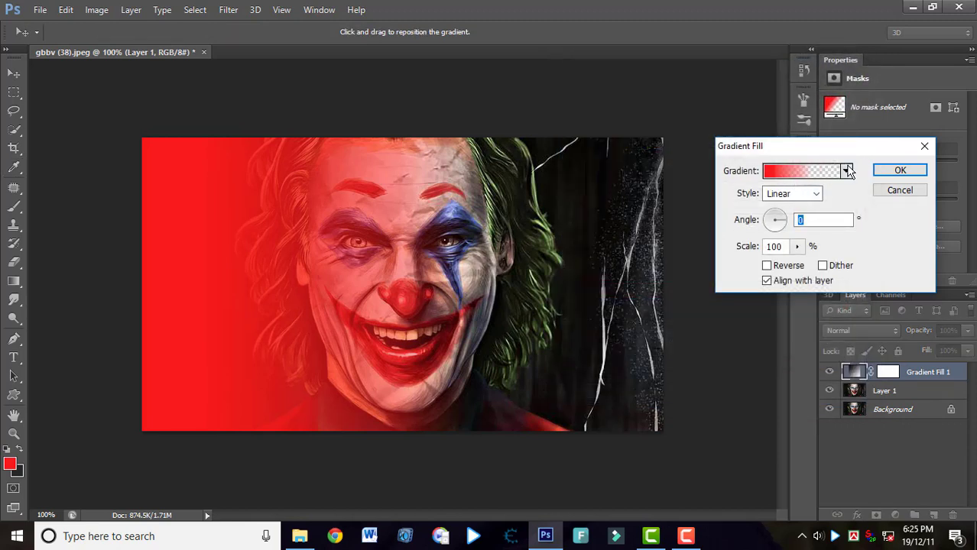
pyautogui.click(899, 172)
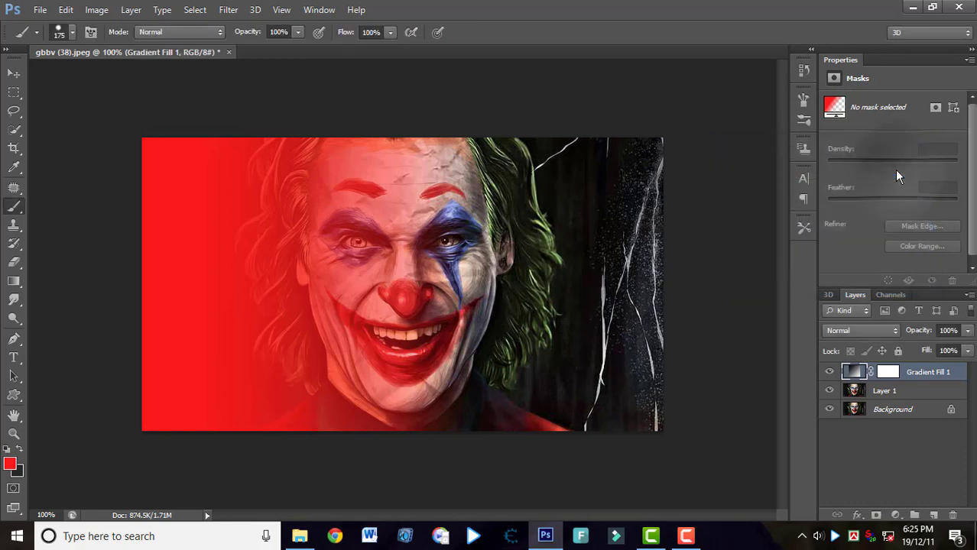
# Step: Set the gradient fill layer's blend mode to Color, keeping its gradient settings
pyautogui.click(891, 330)
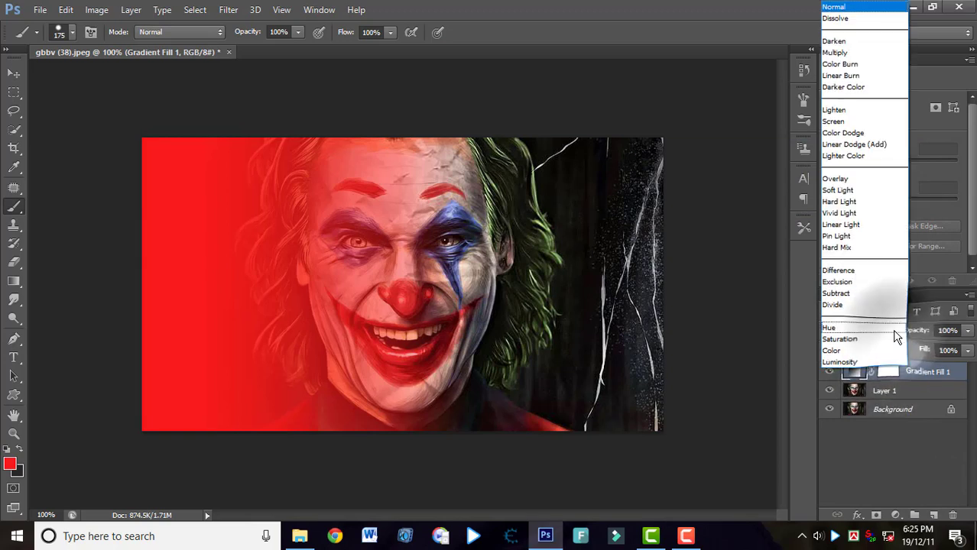
pyautogui.click(832, 351)
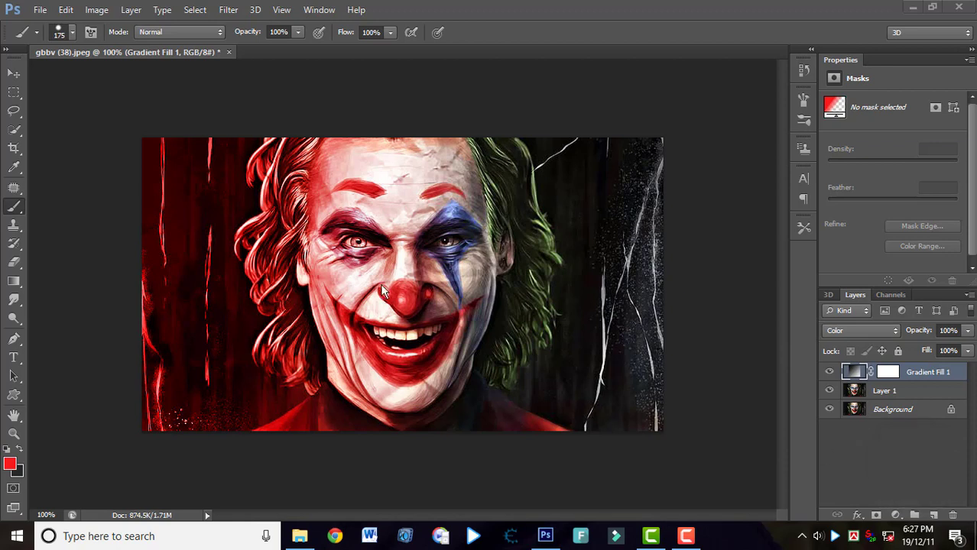
pyautogui.doubleClick(854, 371)
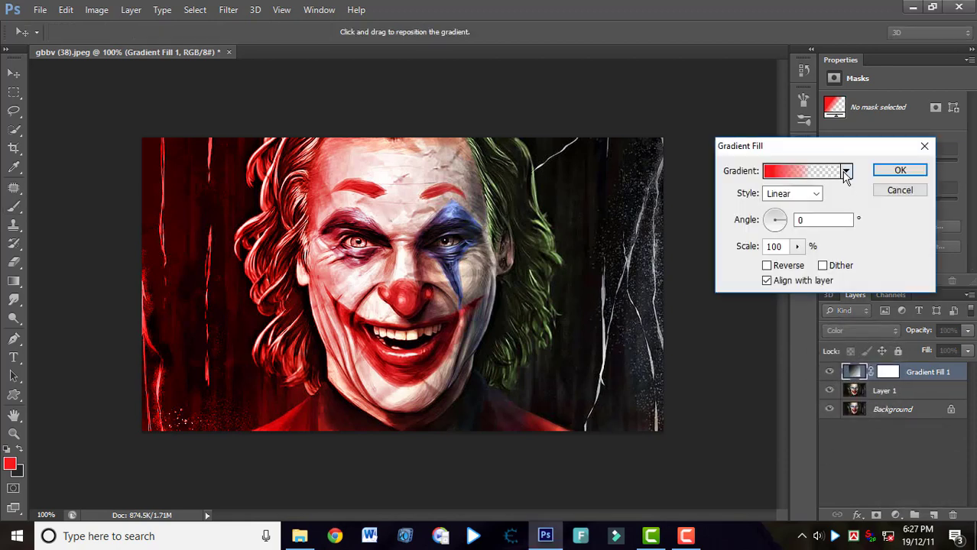
pyautogui.click(877, 175)
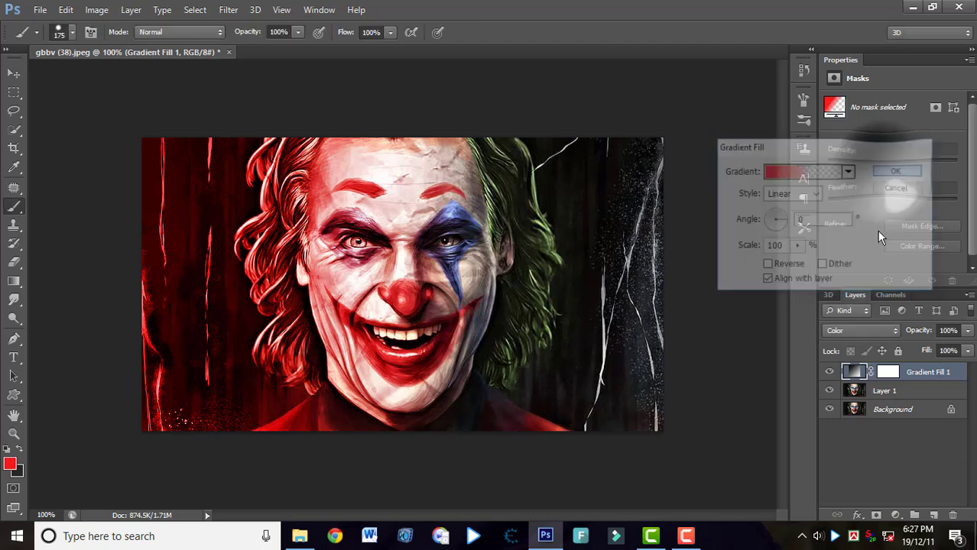
# Step: Duplicate the red gradient fill layer
pyautogui.click(880, 372)
pyautogui.click(853, 372)
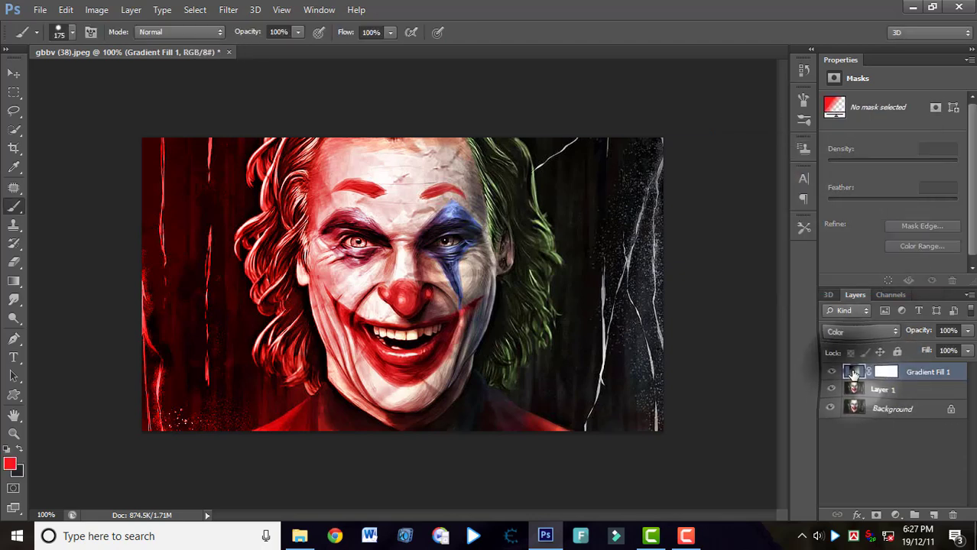
pyautogui.hotkey('ctrl', 'j')
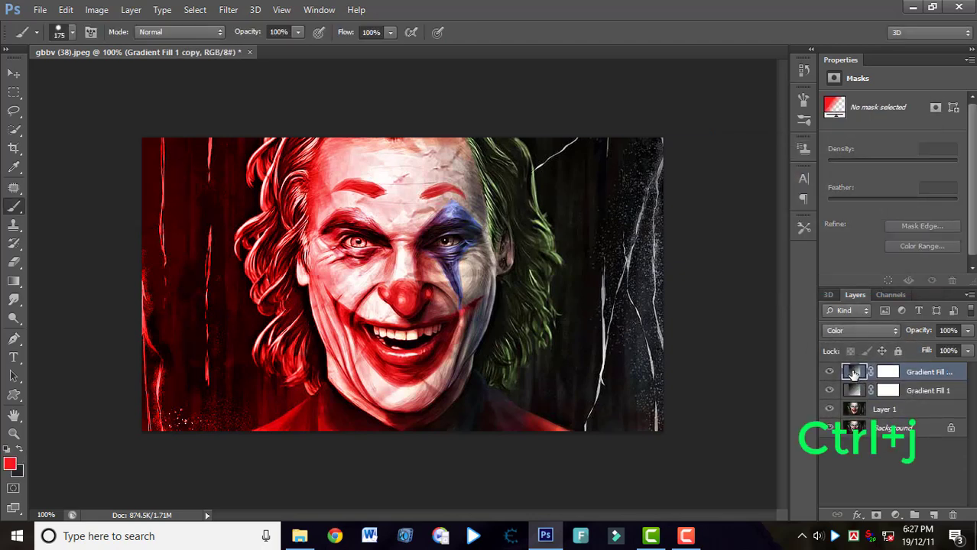
# Step: Open the copied fill layer's gradient for editing and move its opaque stop to 16%
pyautogui.doubleClick(854, 374)
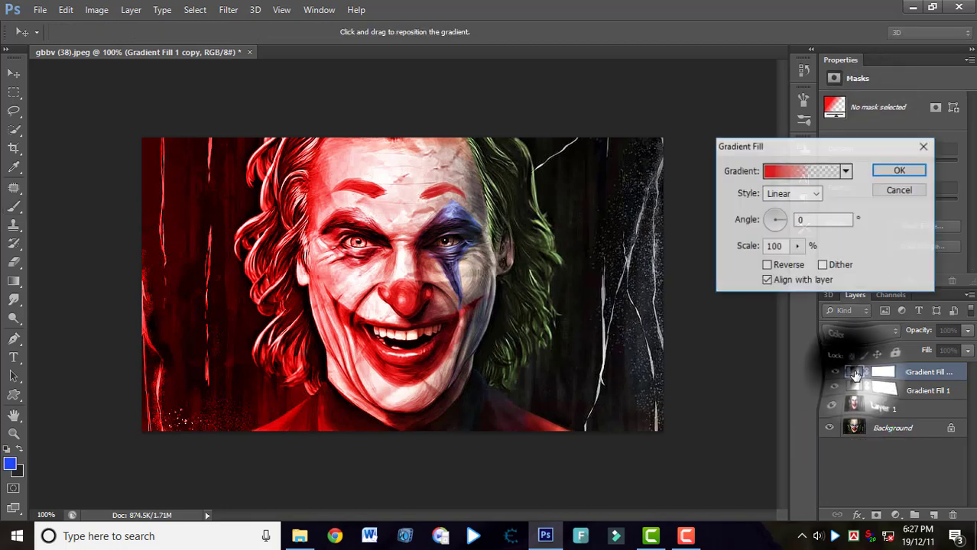
pyautogui.click(845, 172)
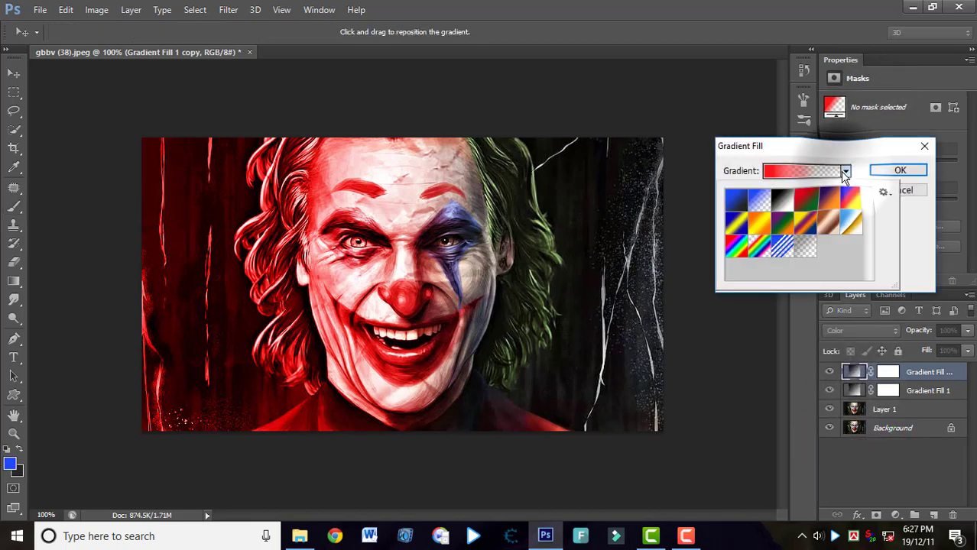
pyautogui.click(820, 174)
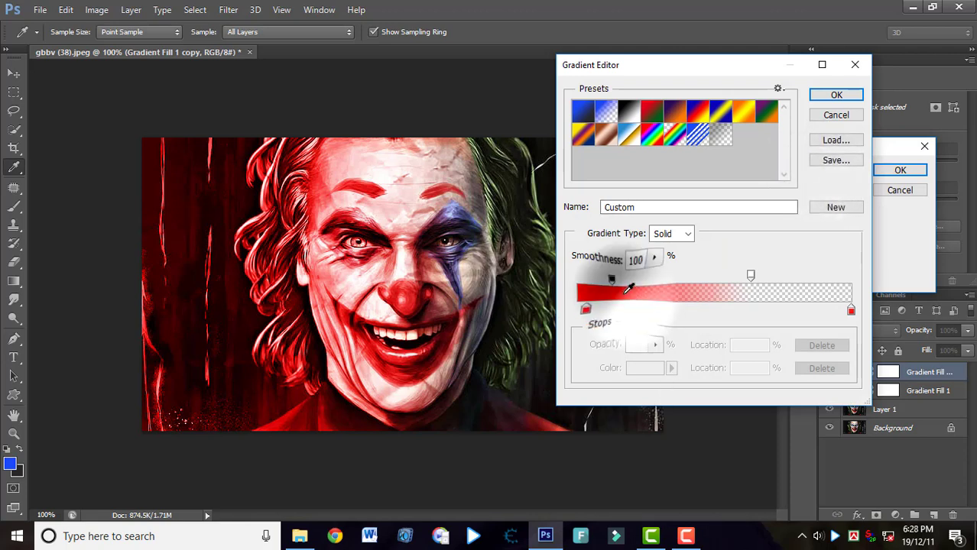
pyautogui.moveTo(609, 277); pyautogui.dragTo(619, 276)
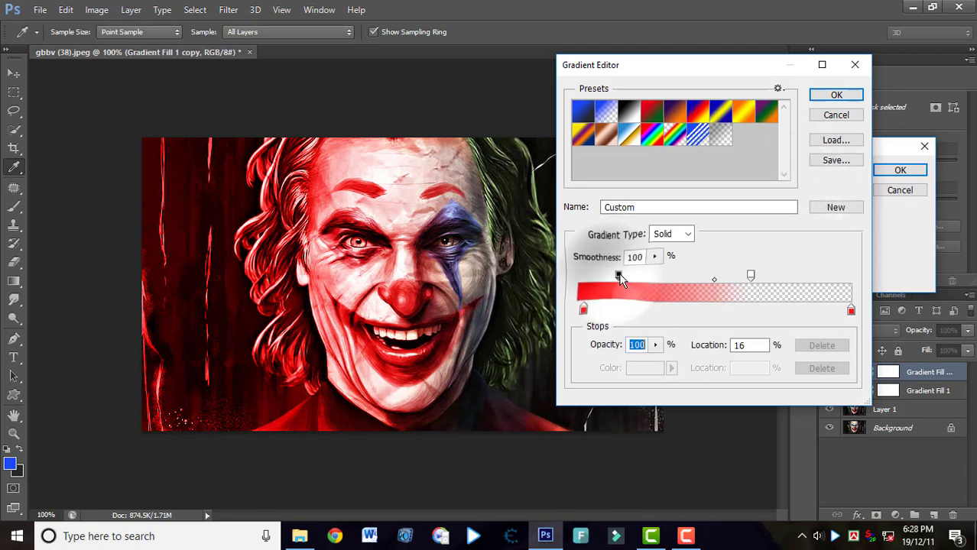
pyautogui.click(713, 280)
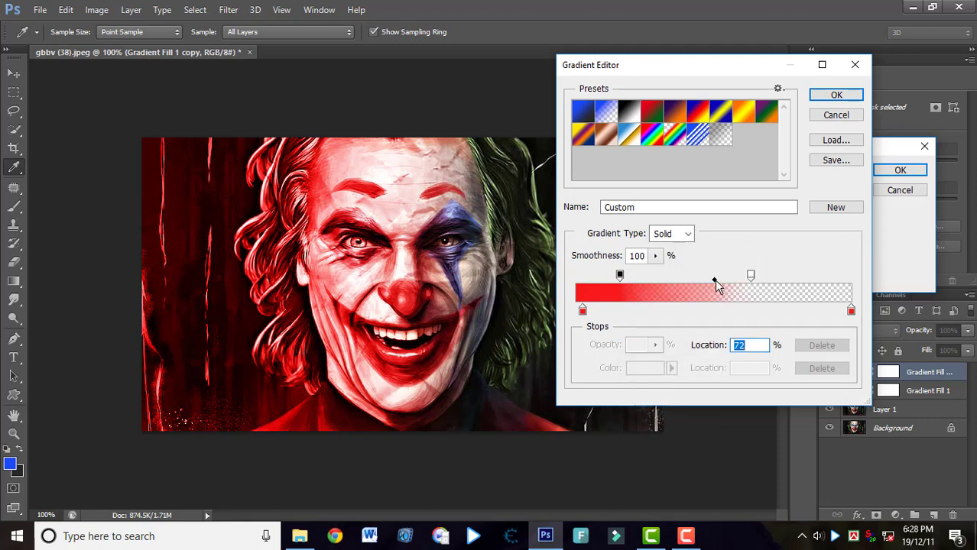
# Step: Set the copied gradient's end colour stop to blue #1a34f6, apply it, and set the fill's angle to 180°
pyautogui.click(850, 309)
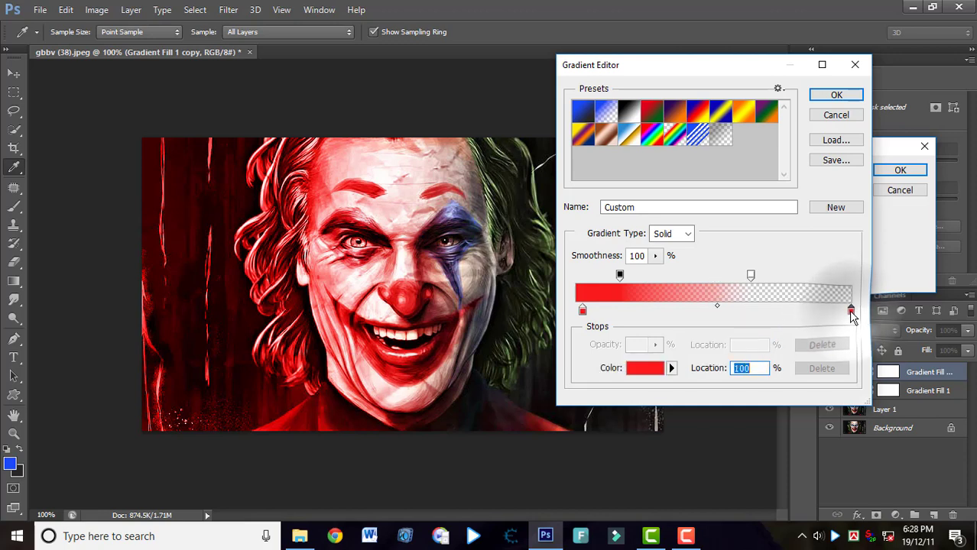
pyautogui.click(669, 368)
pyautogui.click(654, 368)
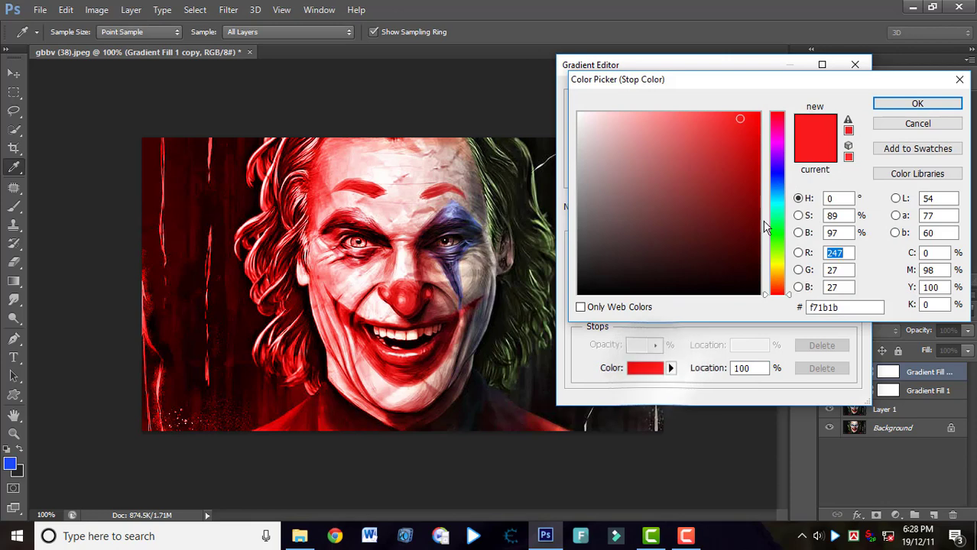
pyautogui.click(776, 177)
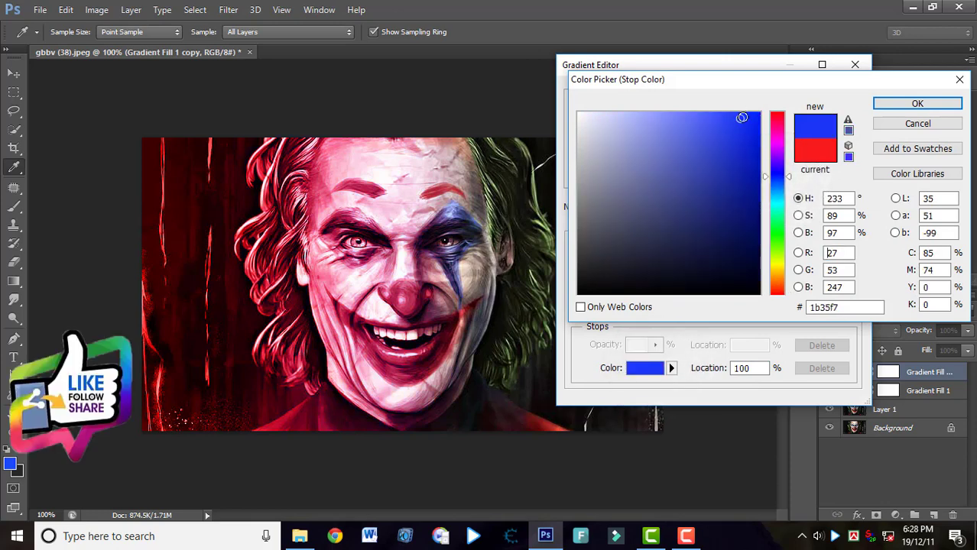
pyautogui.moveTo(741, 116)
pyautogui.mouseDown()
pyautogui.moveTo(748, 113)
pyautogui.moveTo(740, 118)
pyautogui.mouseUp()
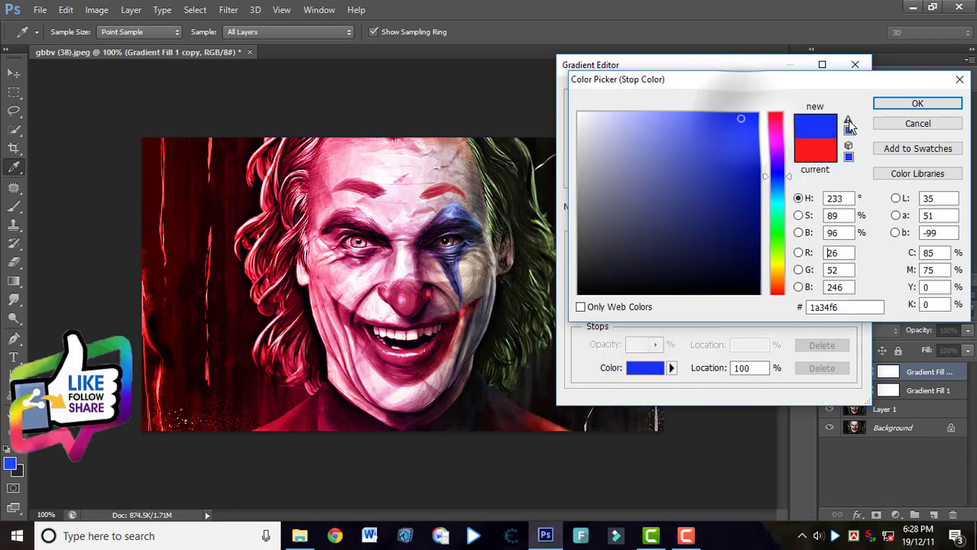
pyautogui.click(894, 106)
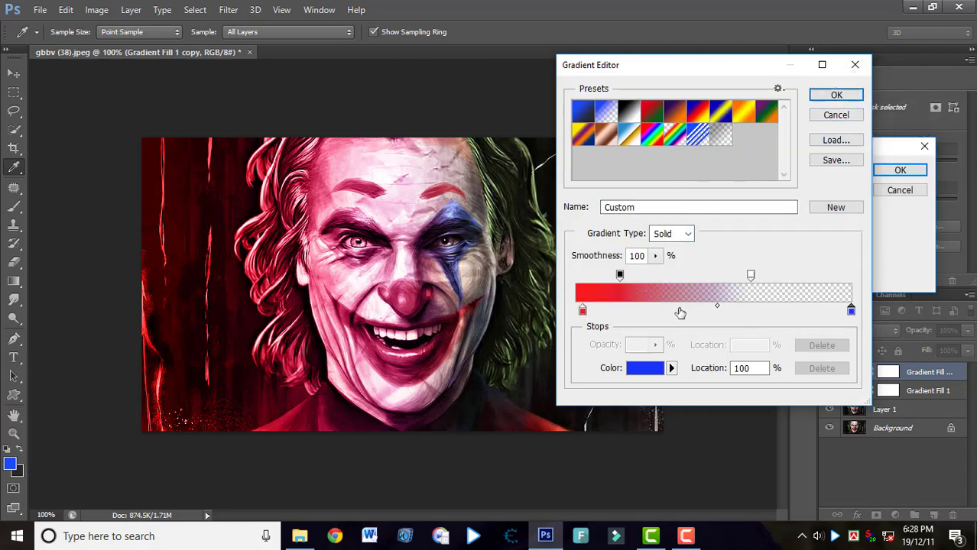
pyautogui.click(835, 98)
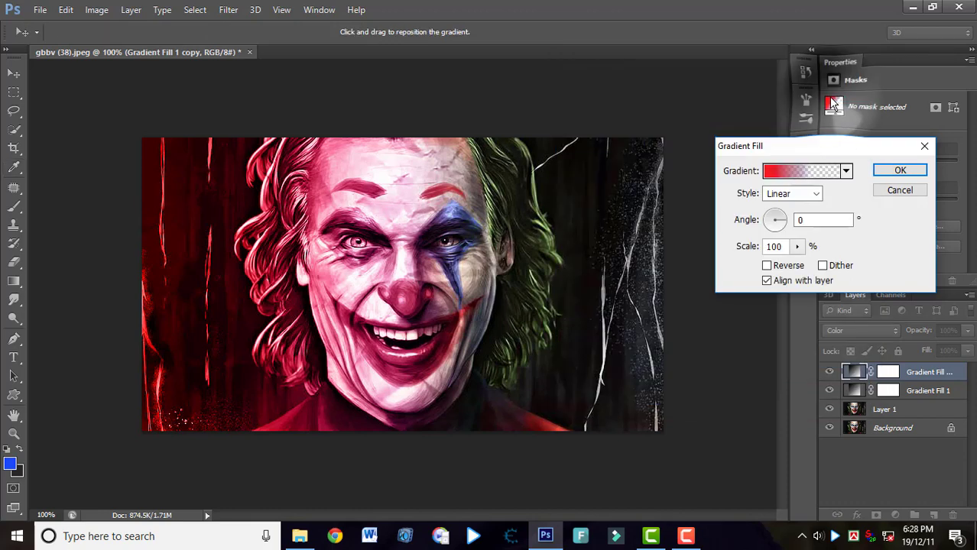
pyautogui.click(764, 221)
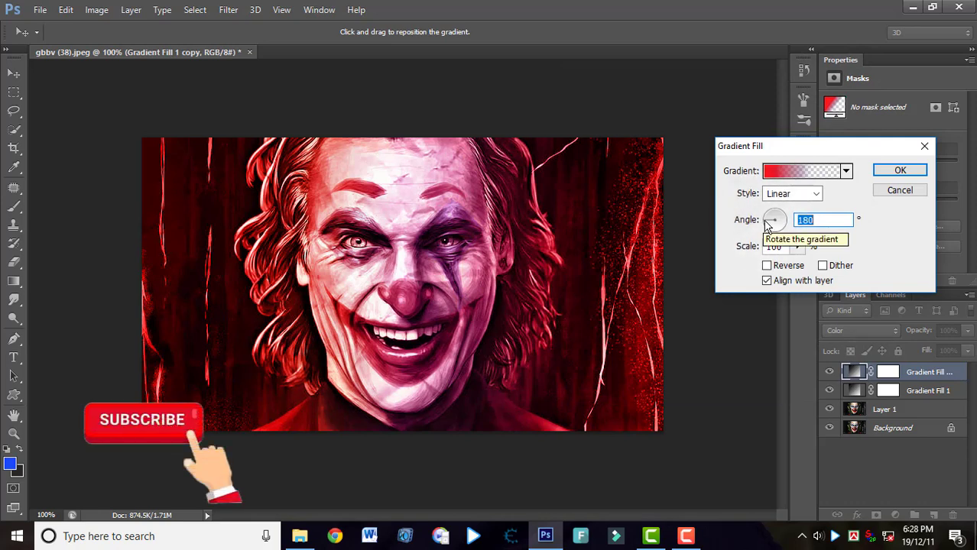
# Step: Open the copied fill layer's gradient for editing and set its end colour stop to blue #0f2bfc
pyautogui.click(797, 176)
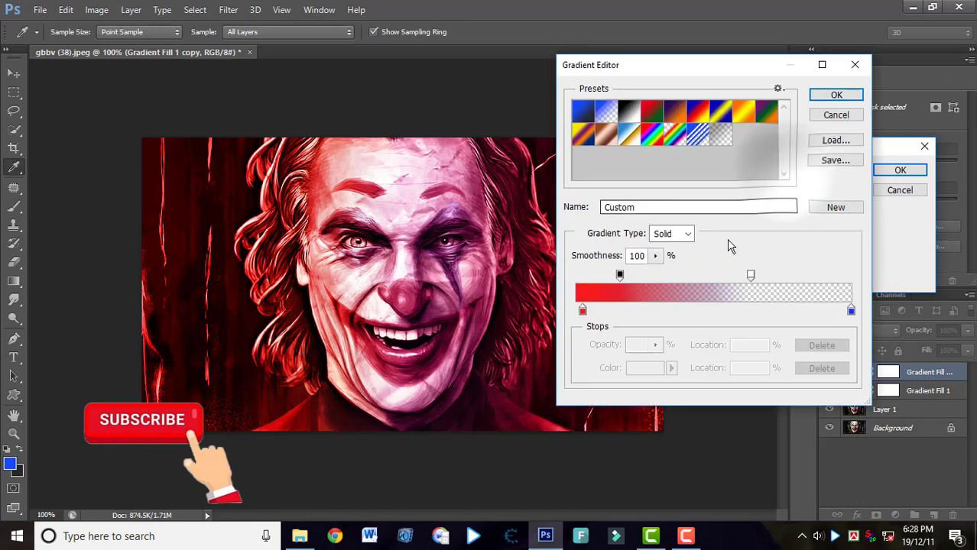
pyautogui.click(849, 311)
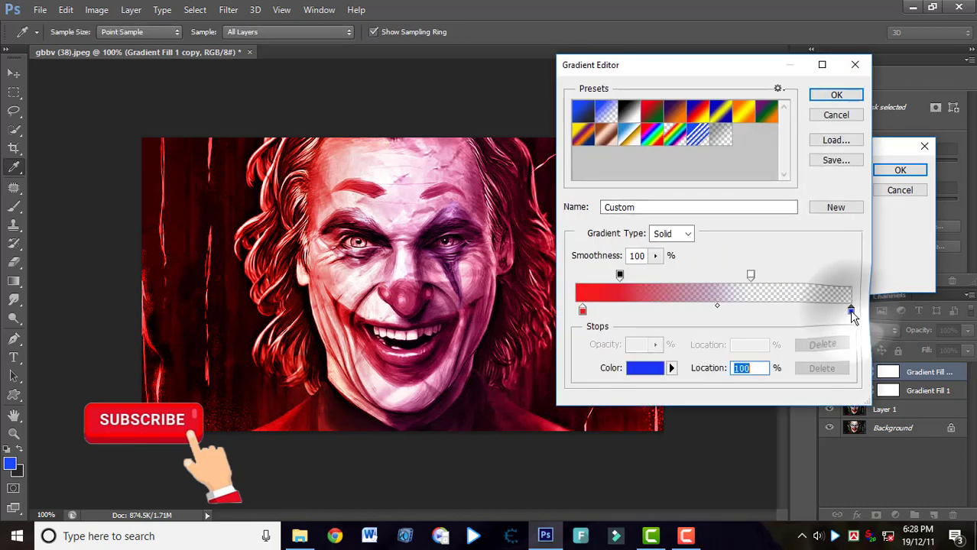
pyautogui.click(646, 369)
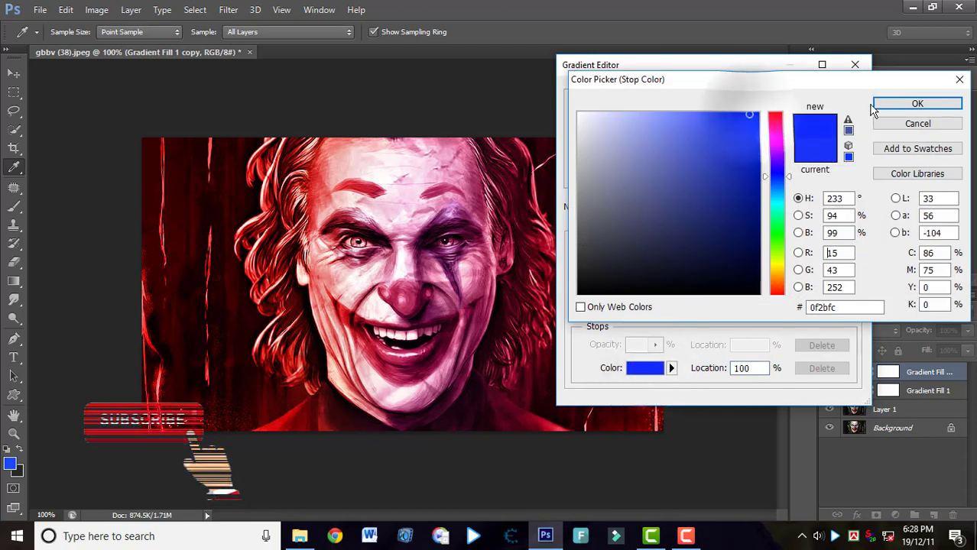
pyautogui.click(915, 104)
# Step: Recolour the gradient's end stop by sampling the blue foreground colour, keeping the stop at 100%
pyautogui.moveTo(648, 291); pyautogui.dragTo(691, 292)
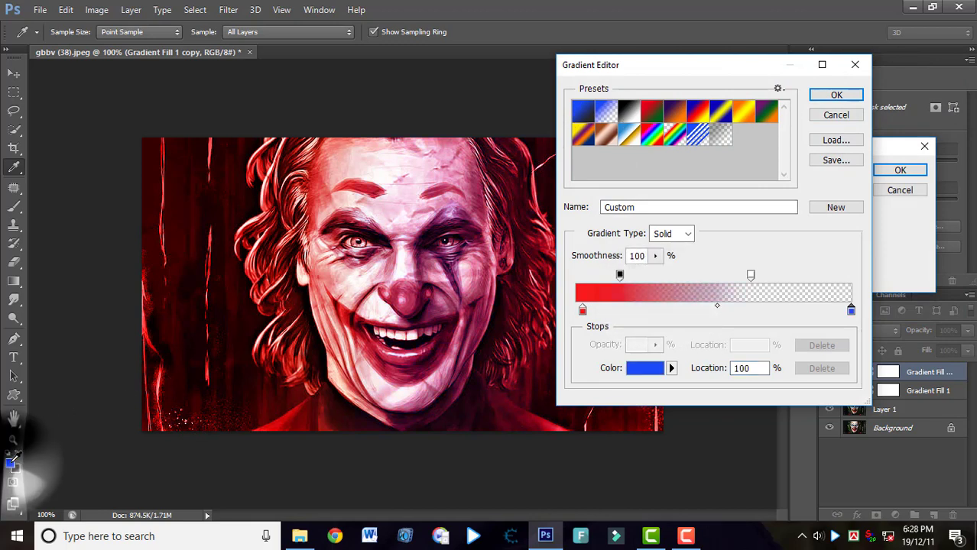
pyautogui.click(14, 458)
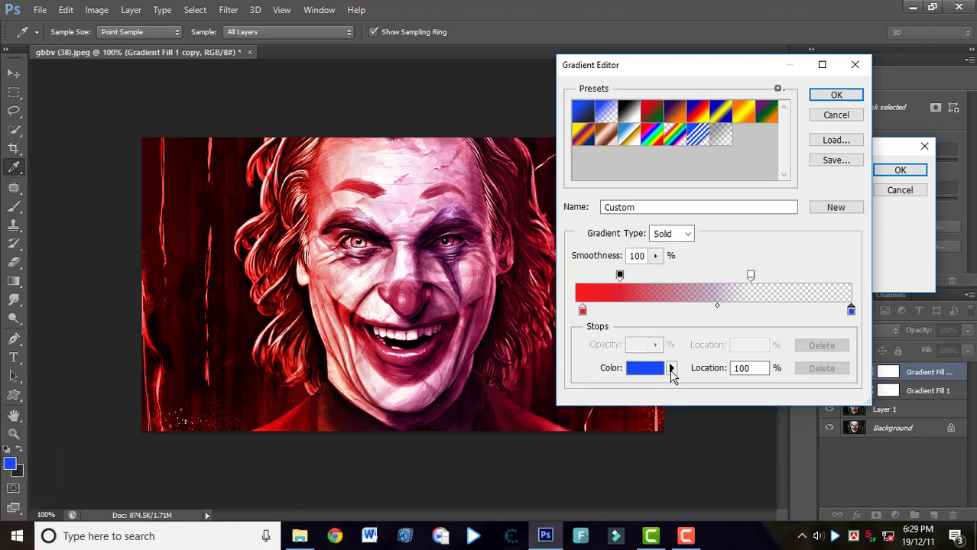
pyautogui.click(850, 310)
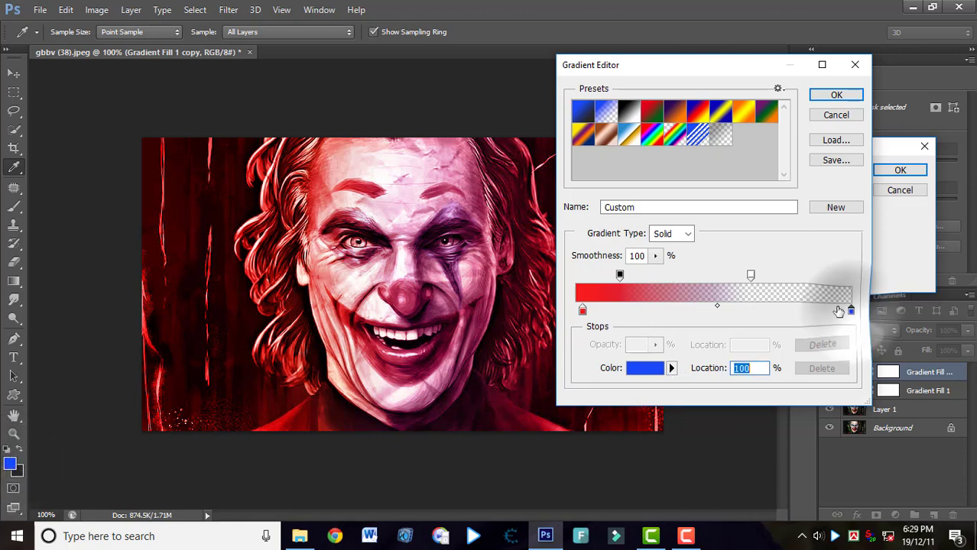
# Step: Move the gradient's transparent opacity stop to 82% and its opaque stop to 77%, and apply the gradient to the fill layer
pyautogui.moveTo(751, 277); pyautogui.dragTo(802, 278)
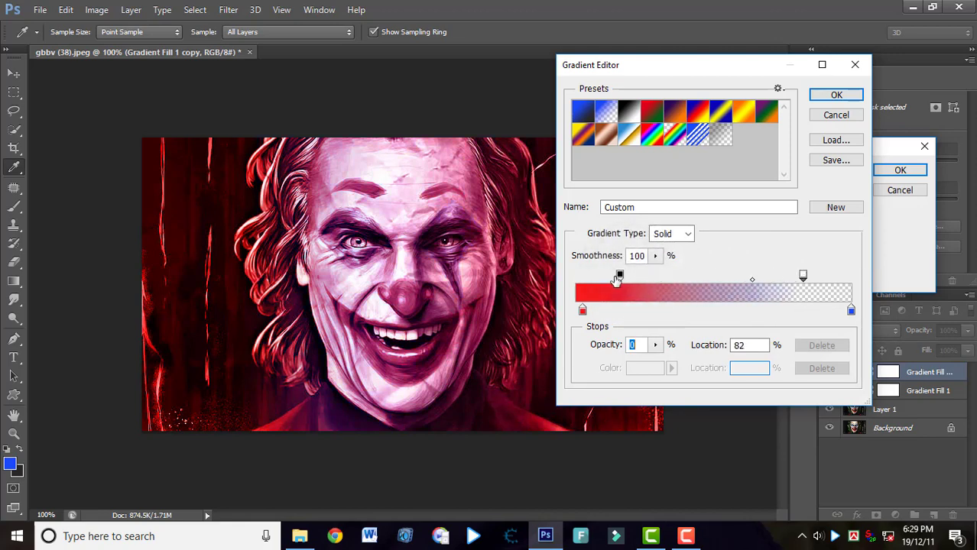
pyautogui.moveTo(617, 276); pyautogui.dragTo(790, 278)
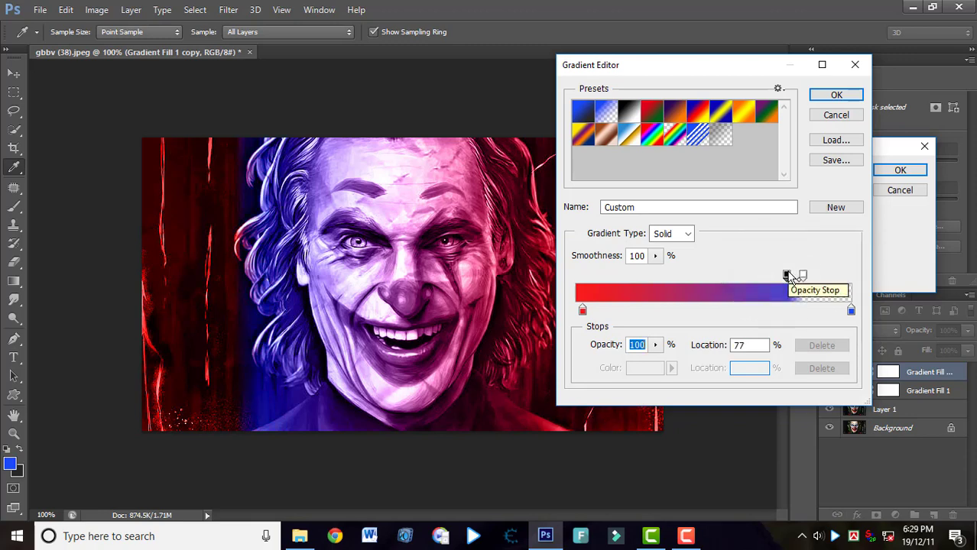
pyautogui.click(836, 95)
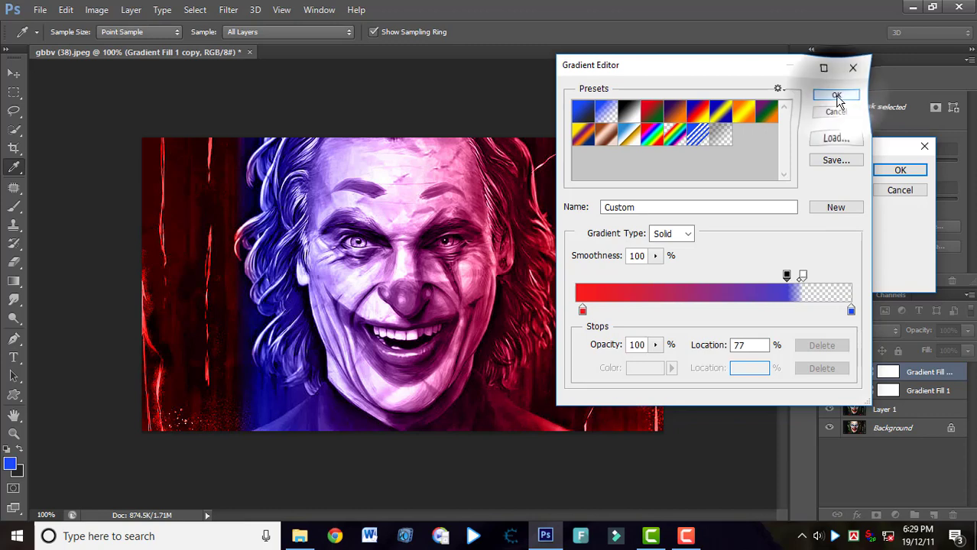
pyautogui.click(892, 170)
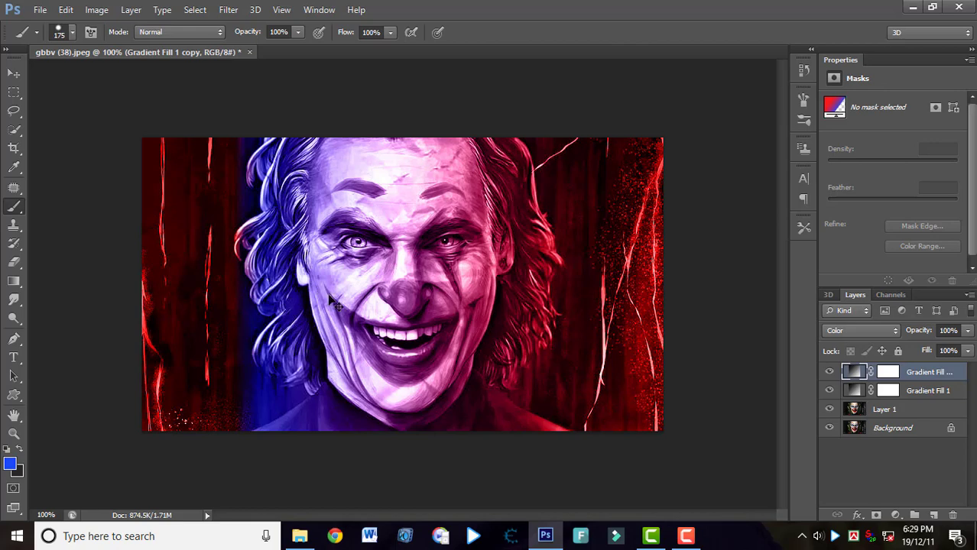
# Step: Save the image to the Desktop as a JPEG named "joker colour chang", accepting the default JPEG options
pyautogui.hotkey('ctrl', 'shift', 's')
pyautogui.click(653, 325)
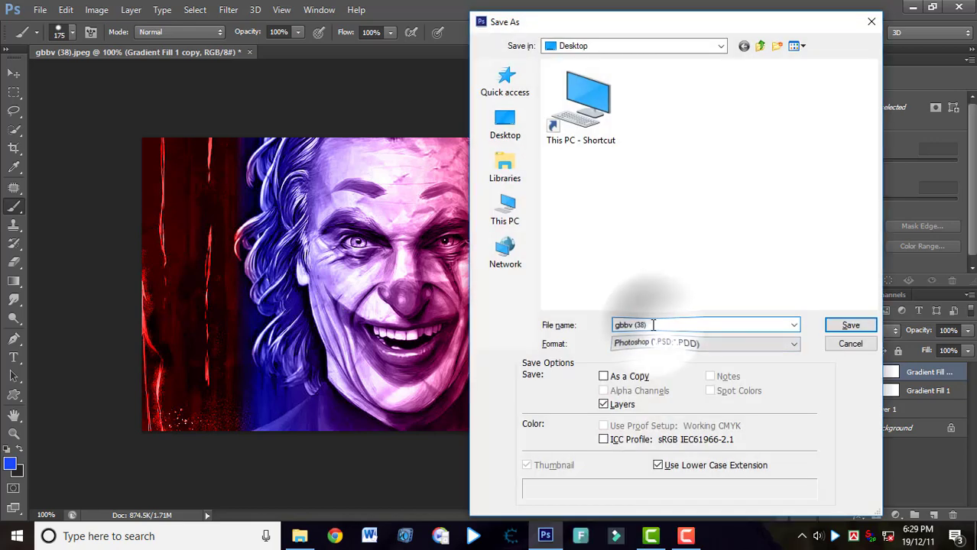
pyautogui.press('BackSpace')
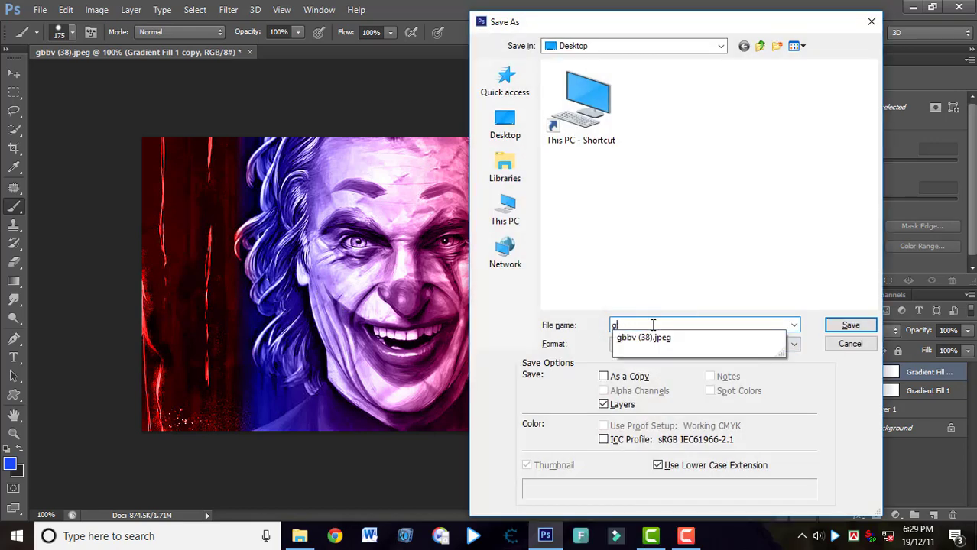
pyautogui.press('BackSpace')
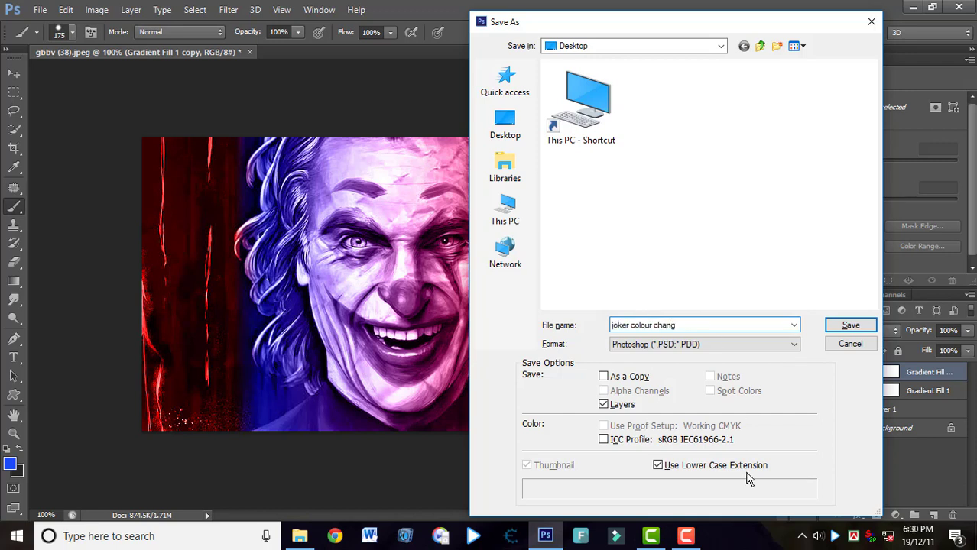
pyautogui.click(692, 343)
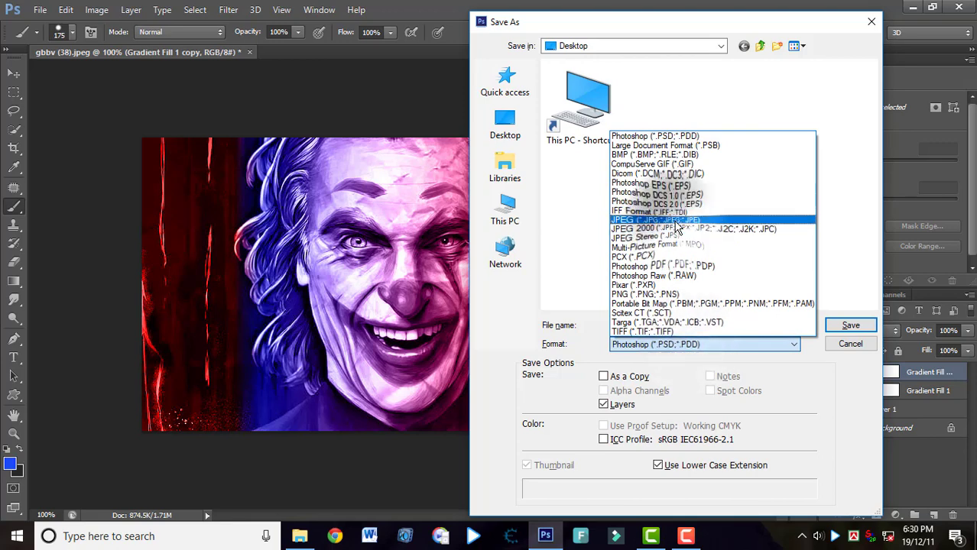
pyautogui.click(672, 219)
pyautogui.click(847, 325)
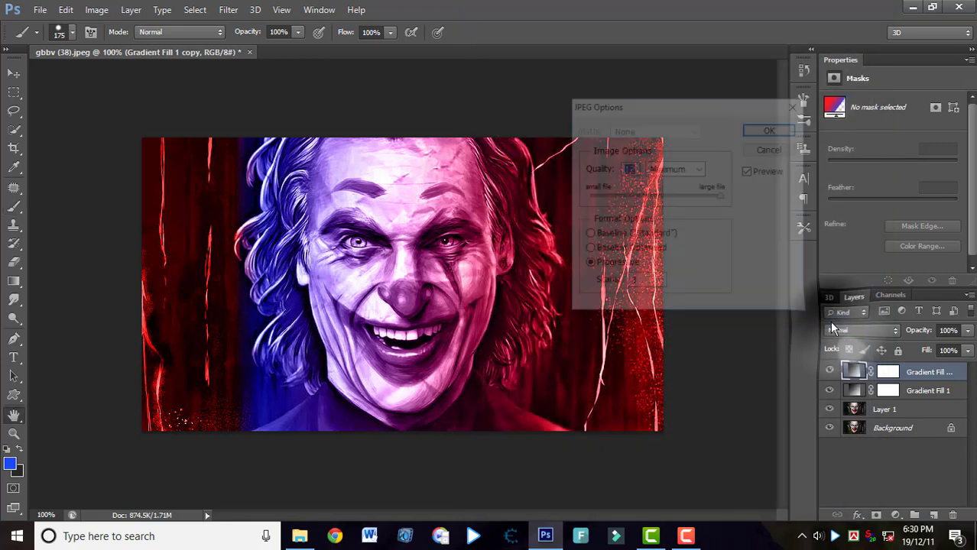
pyautogui.click(768, 129)
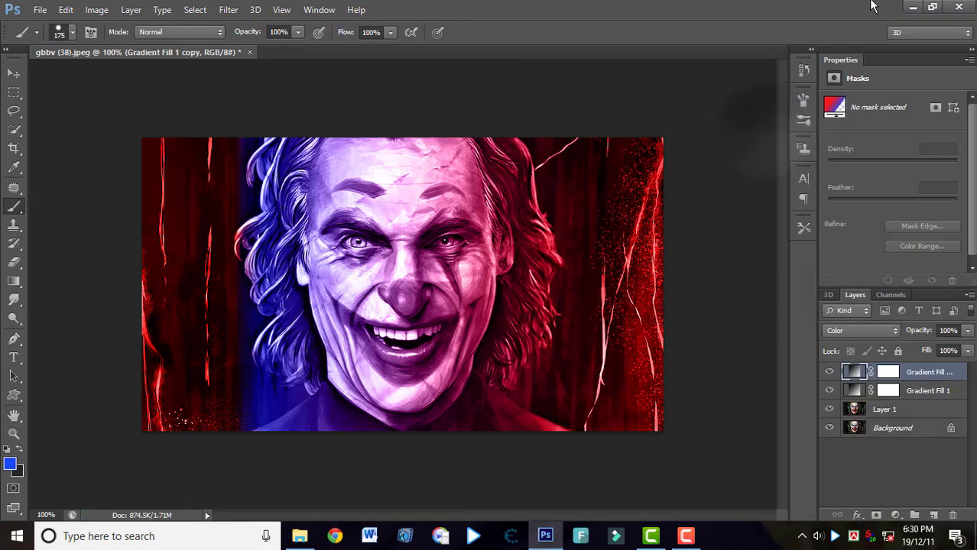
# Step: Switch to the desktop and open the original gbbv (38) and the saved "joker colour chang" images side by side in Photos for comparison
pyautogui.click(911, 7)
pyautogui.doubleClick(26, 289)
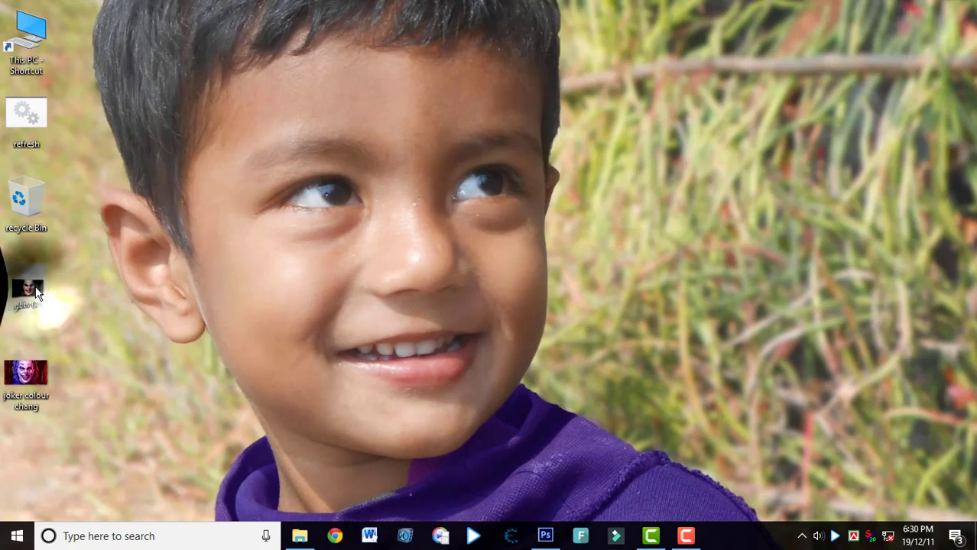
pyautogui.doubleClick(29, 370)
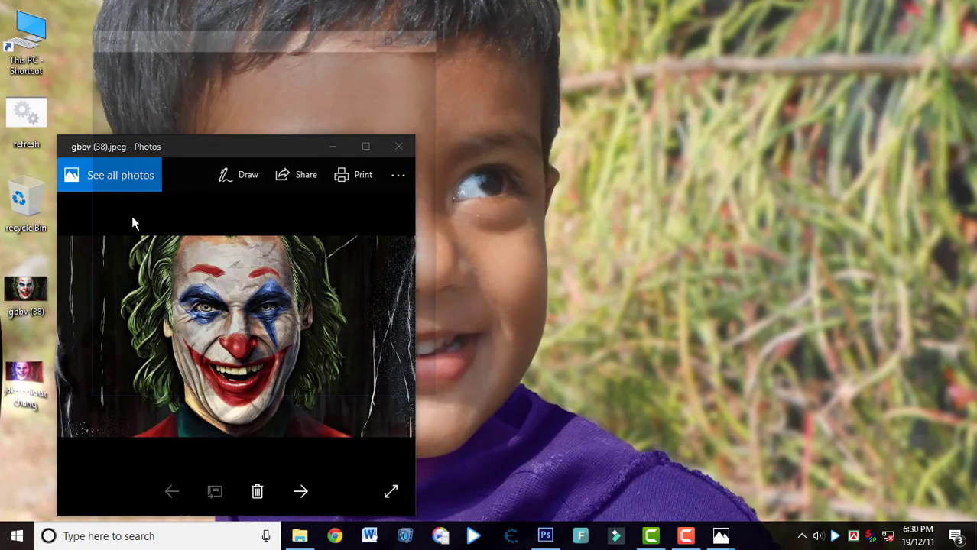
pyautogui.moveTo(259, 35); pyautogui.dragTo(618, 142)
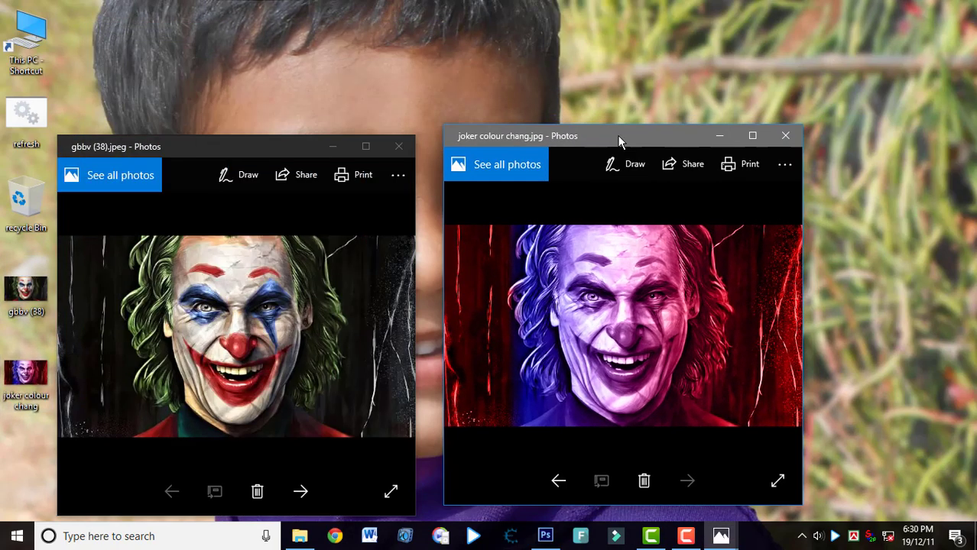